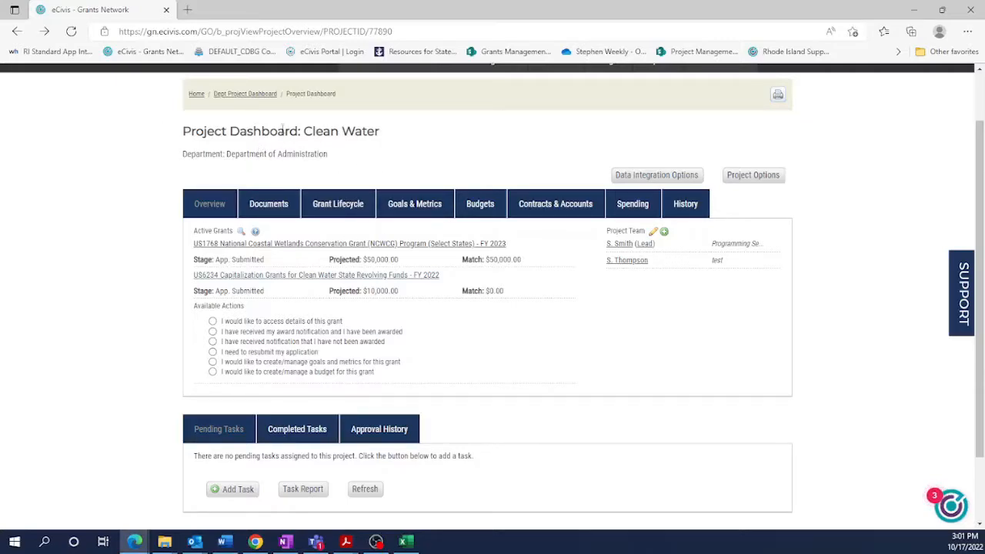
# - Record the US6234 Clean Water State Revolving Funds grant as awarded, marking it competitive with an award notification date of 10/17/2022
pyautogui.moveTo(293, 279)
pyautogui.click(213, 332)
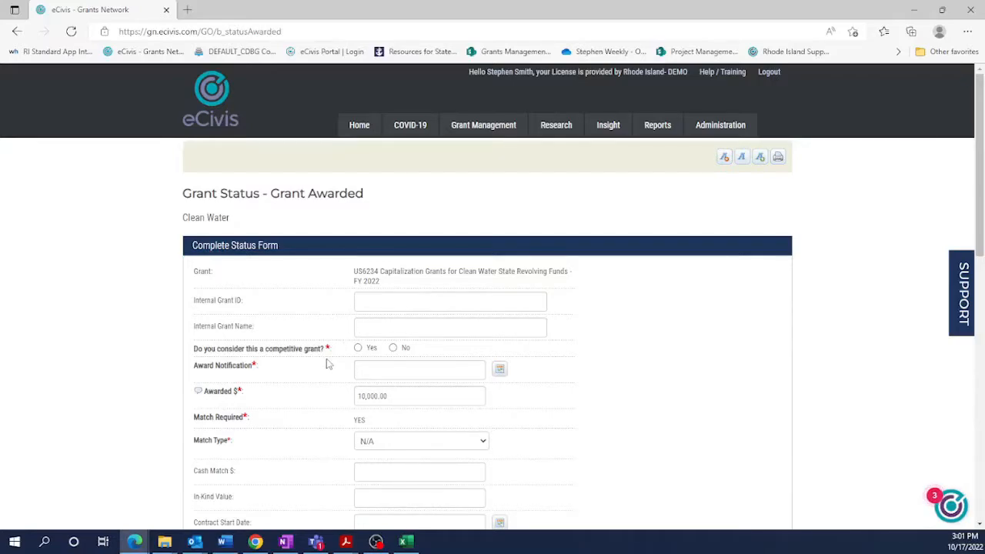
pyautogui.scroll(-1, 327, 364)
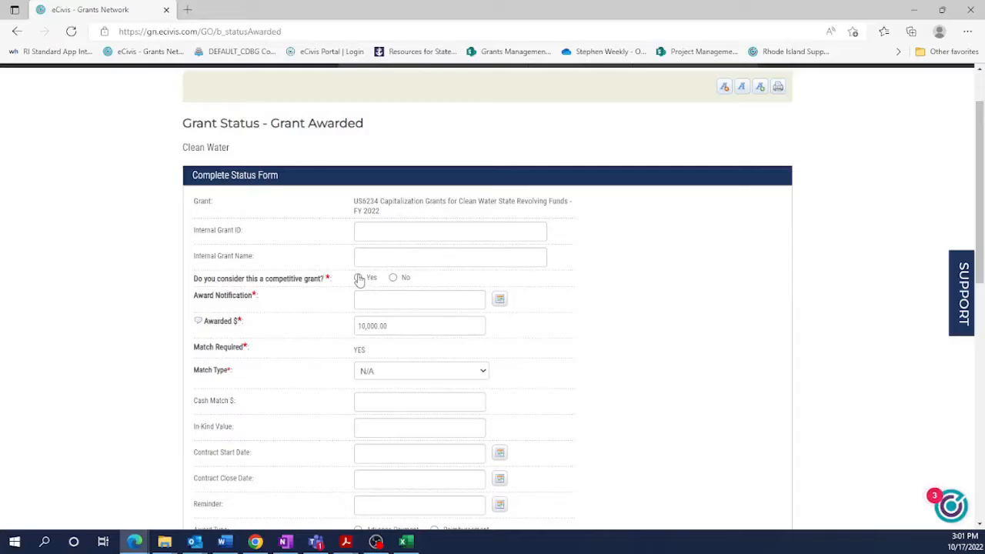
pyautogui.click(359, 278)
pyautogui.click(475, 302)
pyautogui.click(500, 300)
pyautogui.click(379, 256)
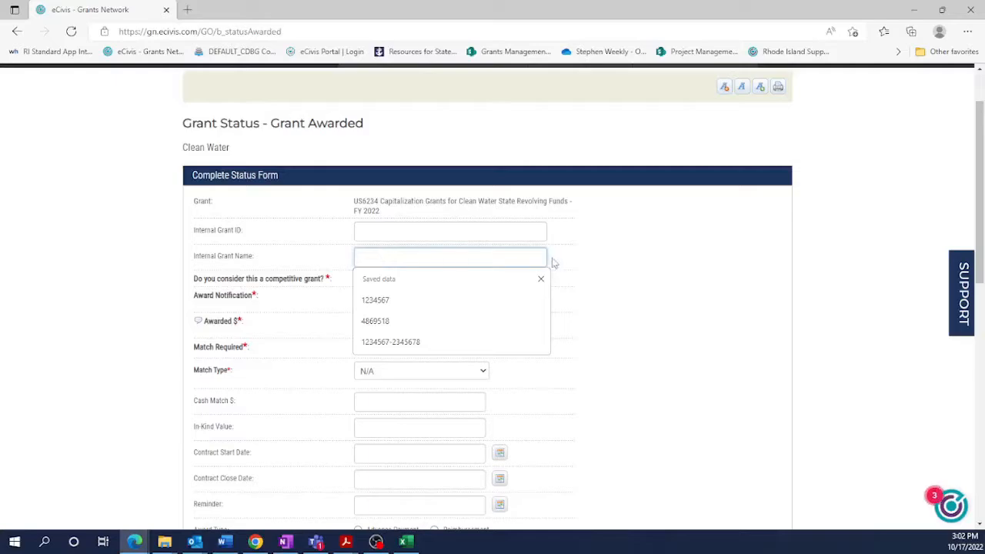
pyautogui.click(405, 350)
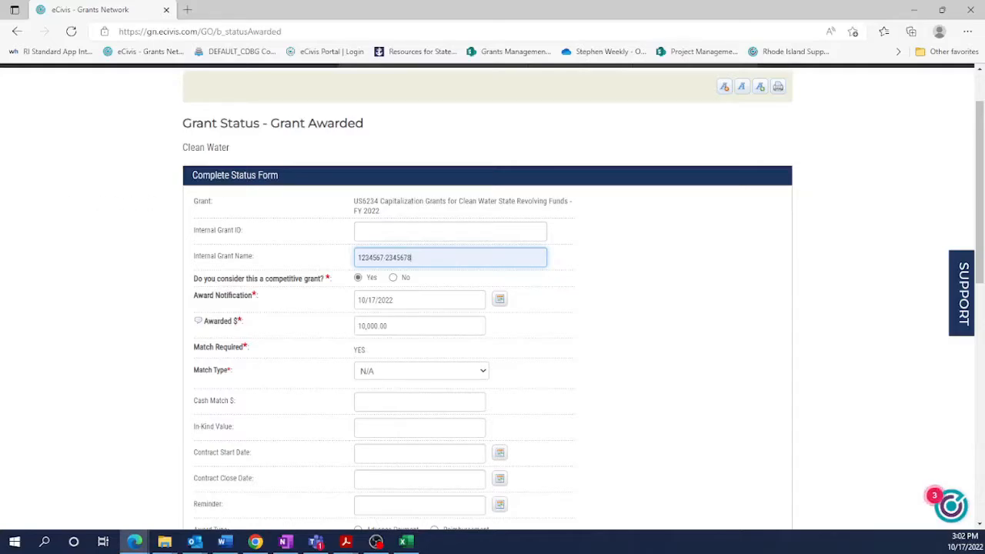
pyautogui.click(391, 235)
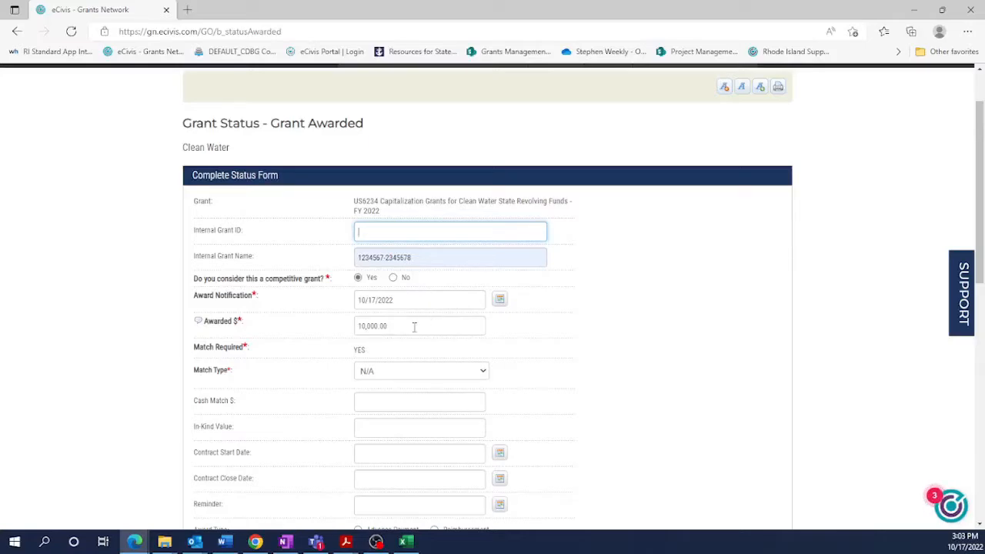
# - Keep both allocation options, pass-through funding and allocation to sub-projects, set to No and save the award status form
pyautogui.scroll(-3, 415, 327)
pyautogui.scroll(-4, 414, 328)
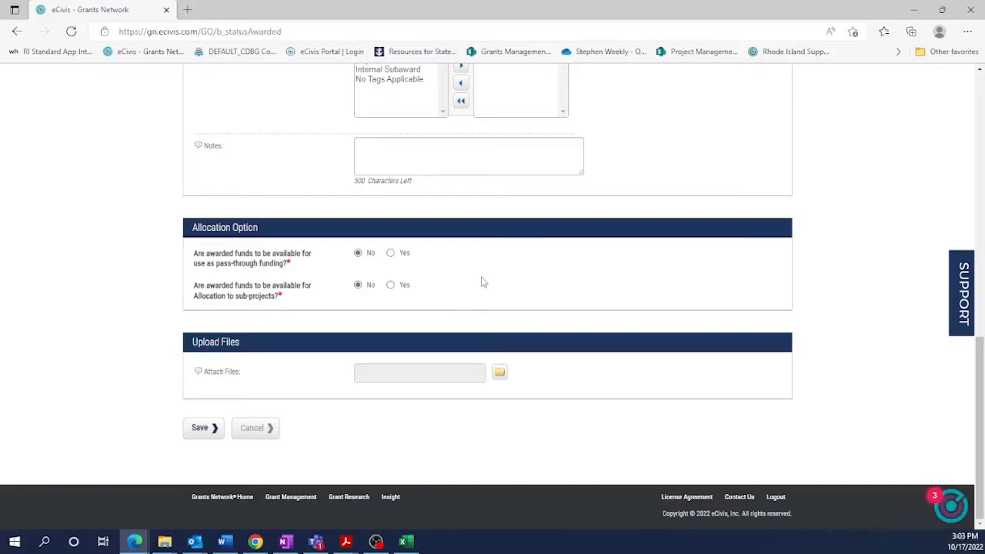
pyautogui.click(391, 254)
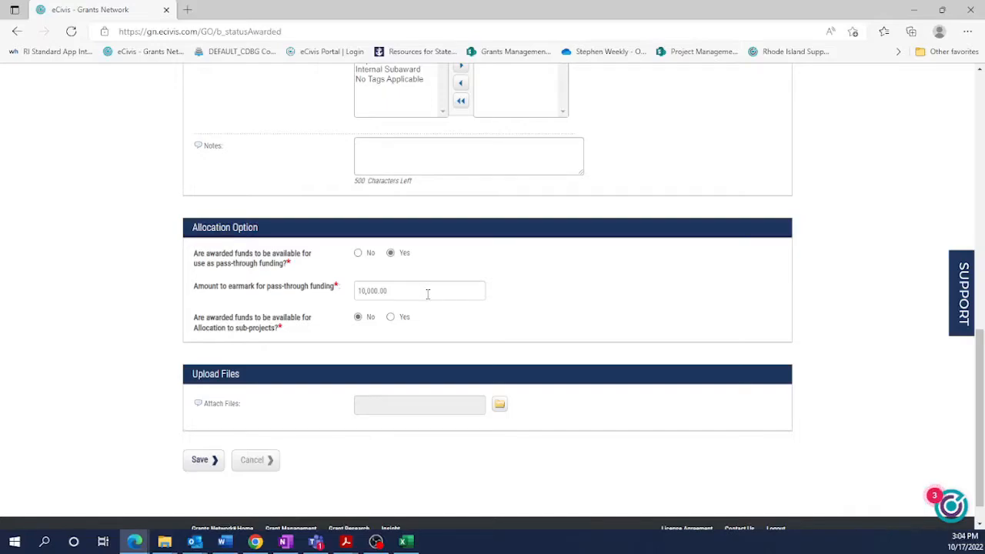
pyautogui.click(358, 255)
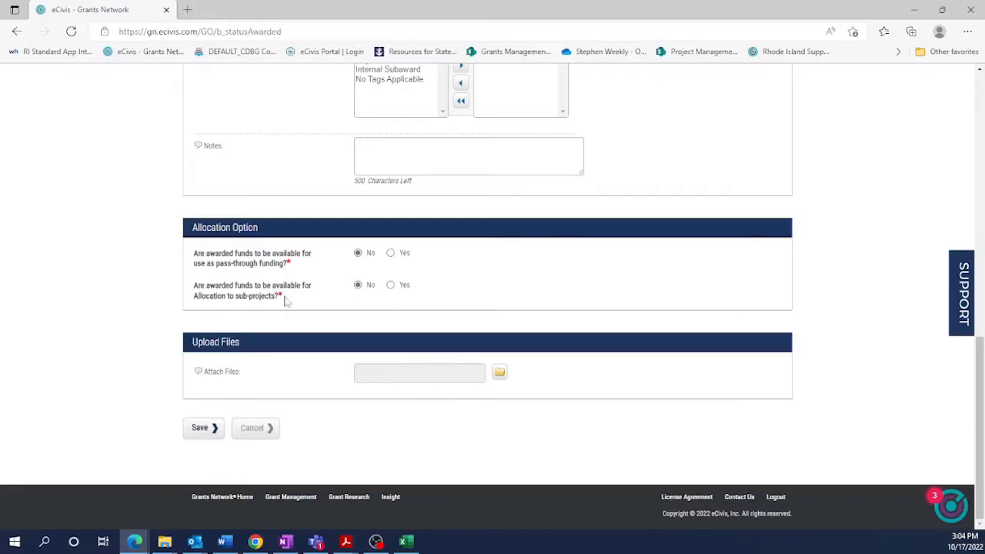
pyautogui.click(391, 285)
pyautogui.click(358, 286)
pyautogui.click(203, 429)
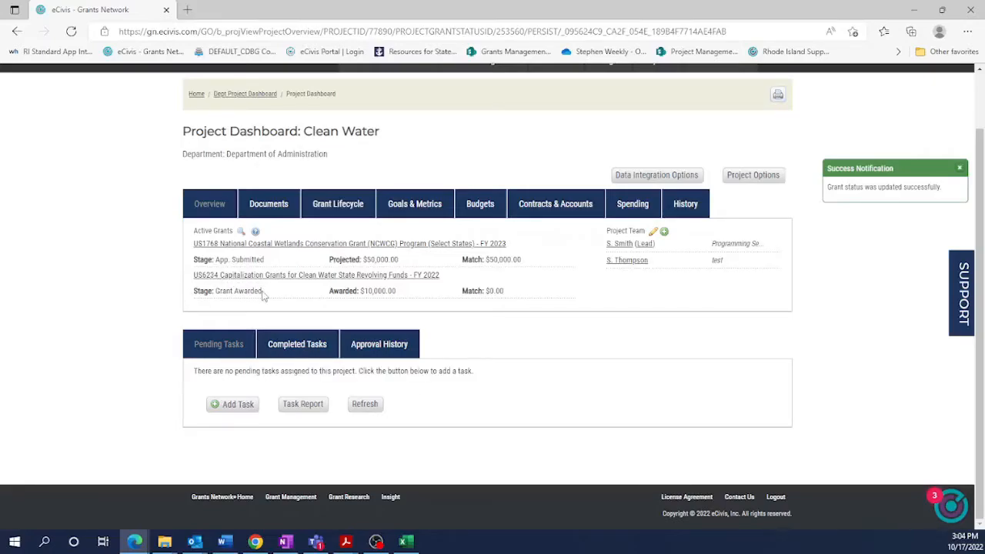
pyautogui.moveTo(262, 290); pyautogui.dragTo(234, 292)
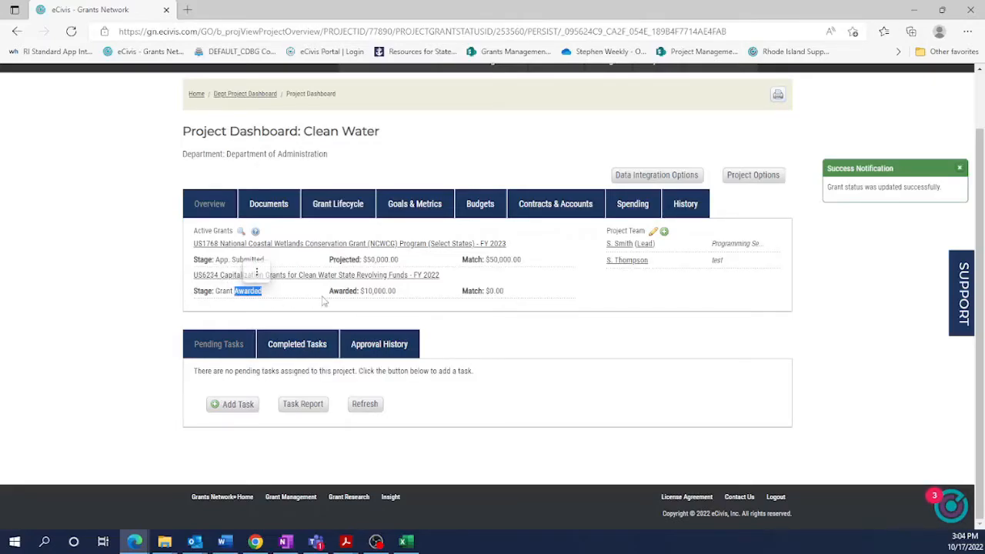
pyautogui.click(870, 324)
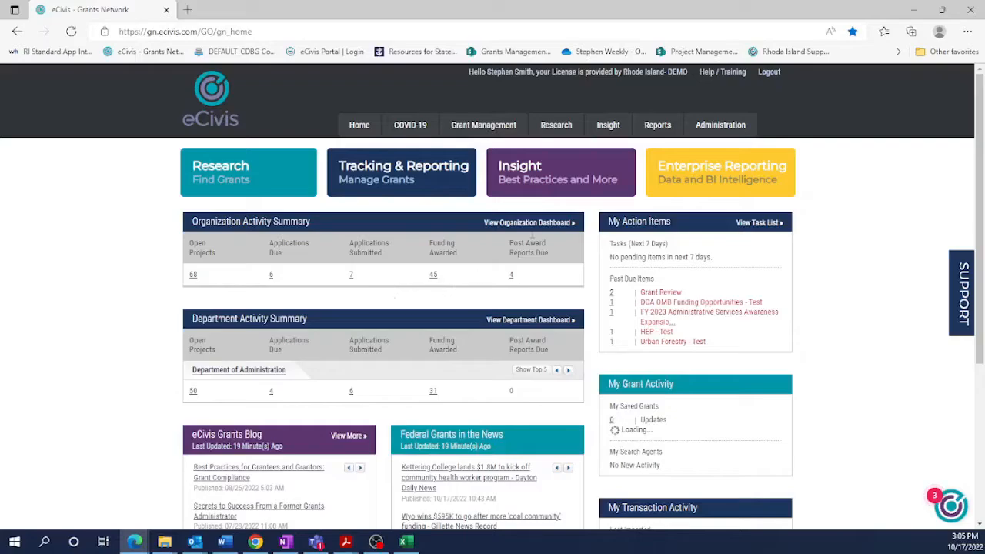
# - Open the grant search and run the existing search agent "DOA FO - Information and Training"
pyautogui.click(544, 128)
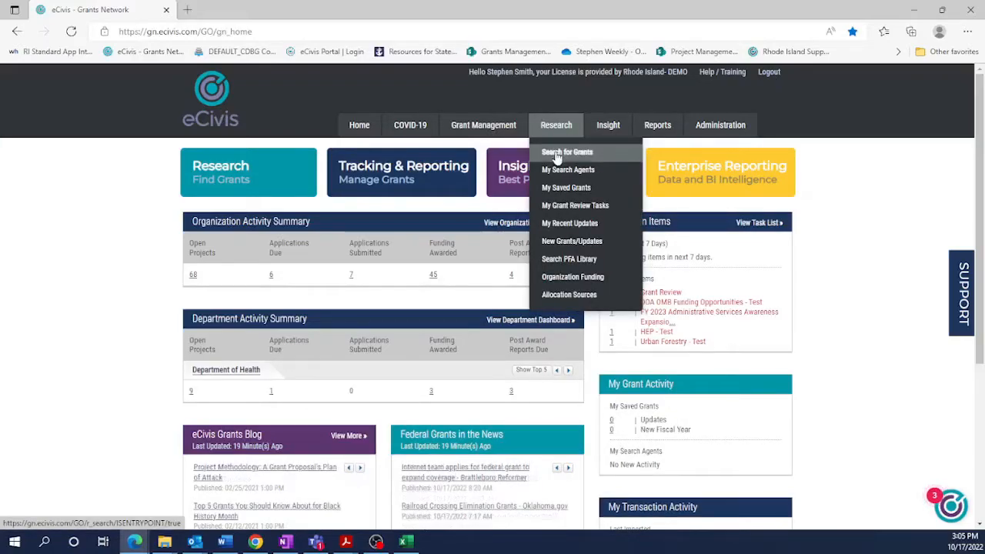
pyautogui.click(558, 154)
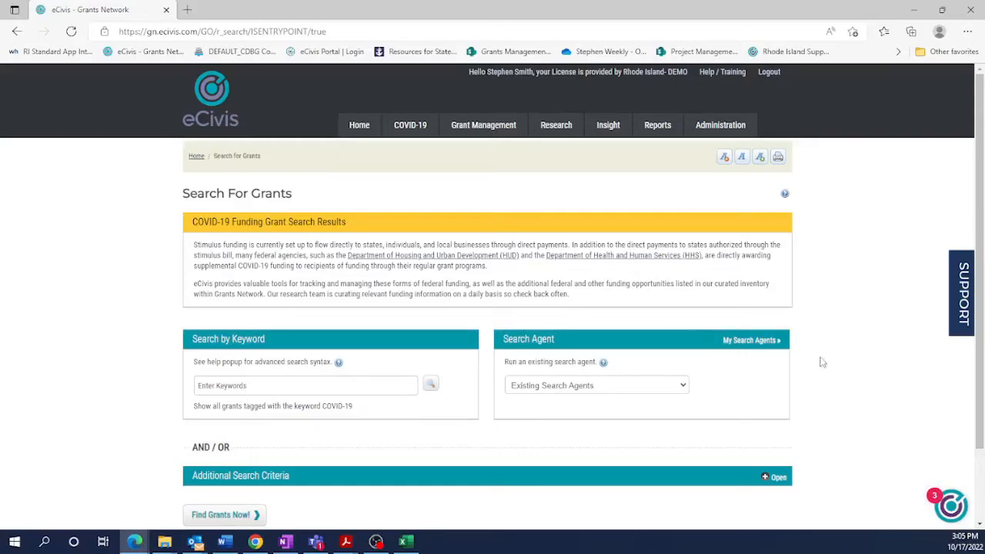
pyautogui.click(746, 345)
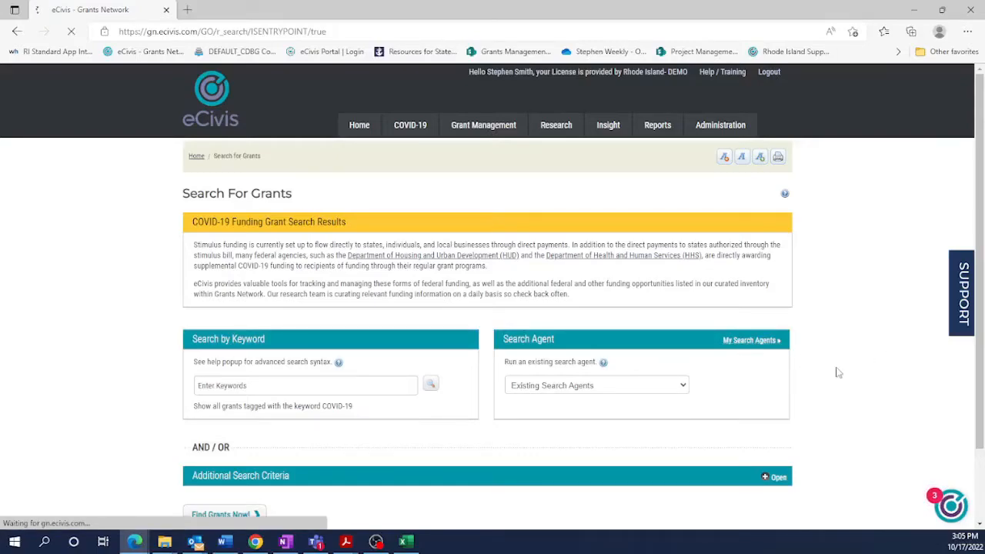
pyautogui.click(665, 388)
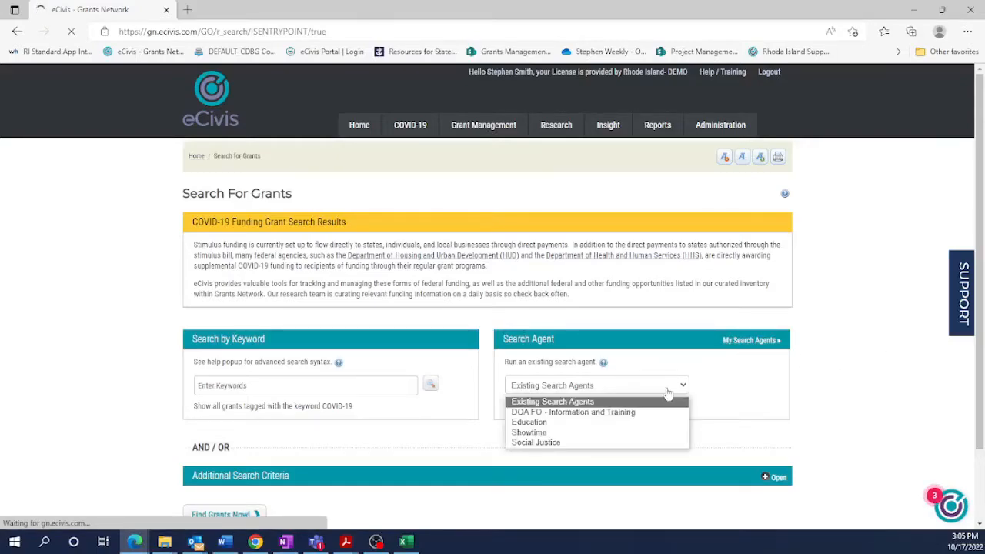
pyautogui.click(570, 414)
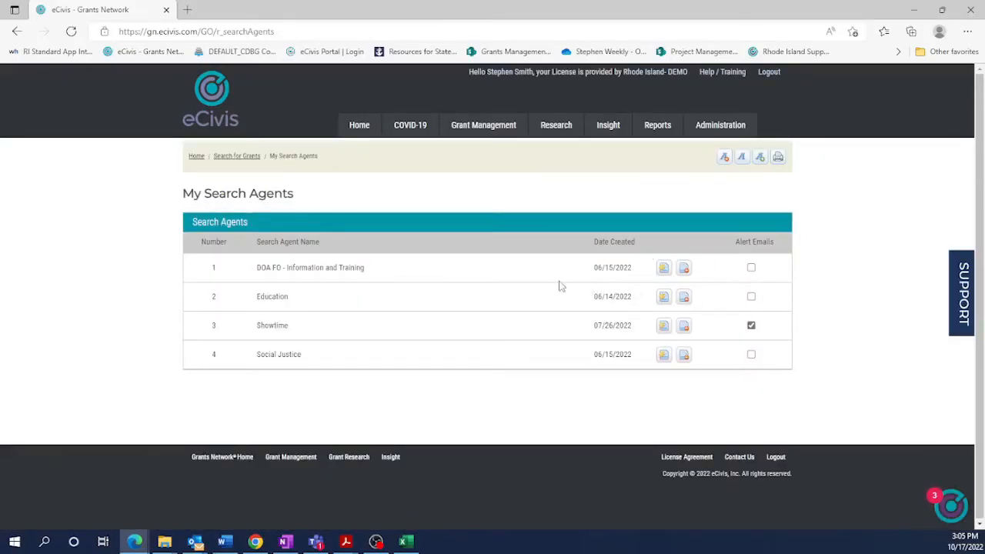
pyautogui.click(684, 268)
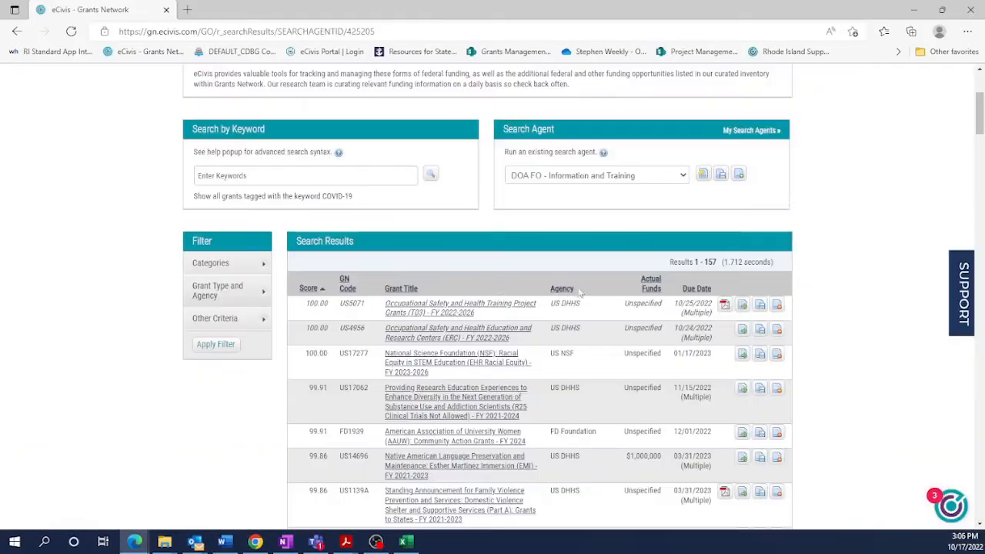
# - Open the US5071 Occupational Safety and Health Training Project Grants result and choose to assign it to an existing project
pyautogui.click(423, 309)
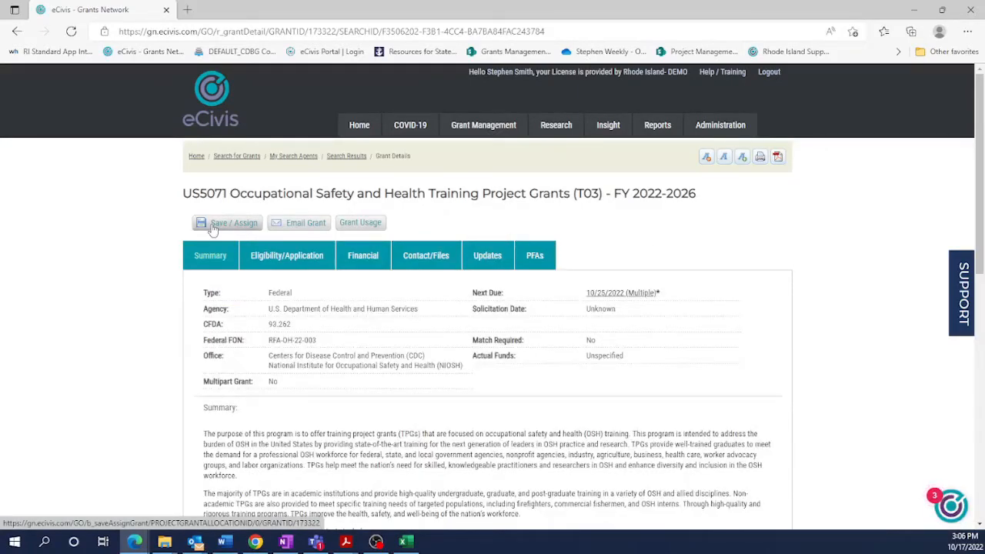
pyautogui.click(213, 229)
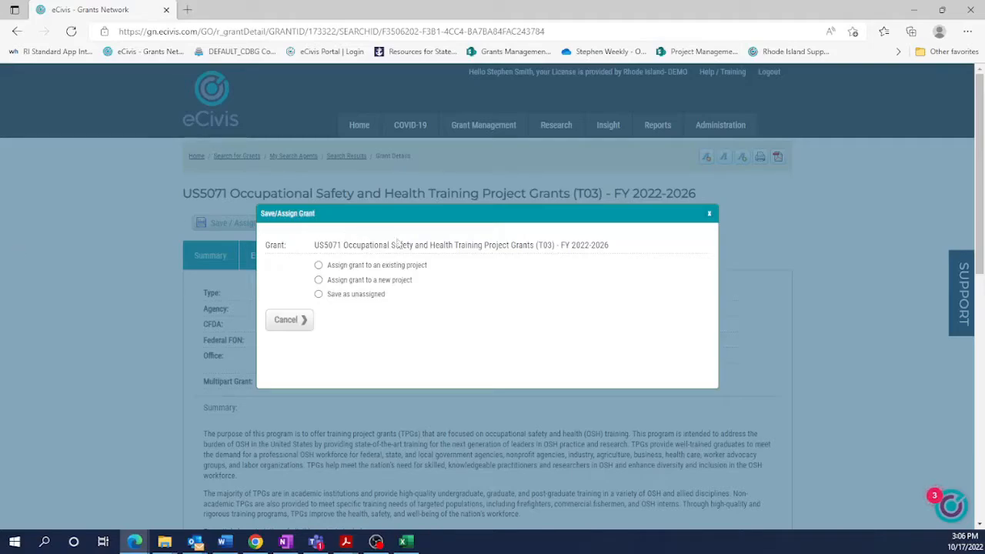
pyautogui.click(318, 265)
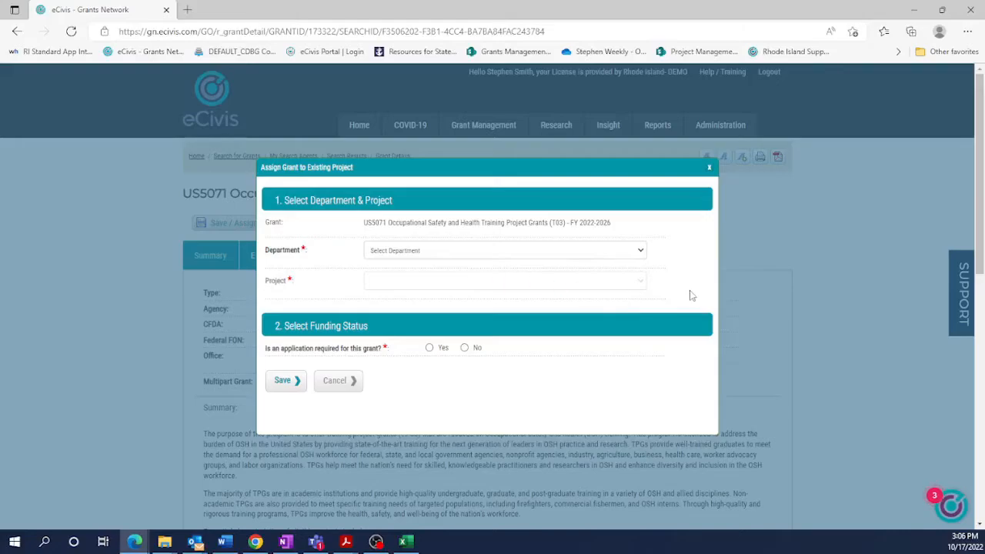
# - Assign the grant to the Clean Water project in the Department of Administration and mark an application as required
pyautogui.click(582, 257)
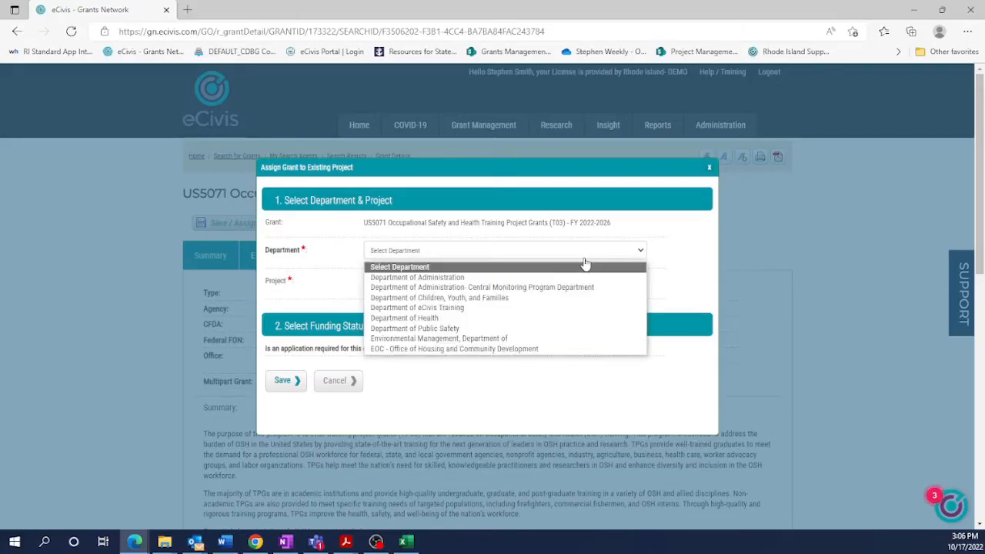
pyautogui.click(462, 273)
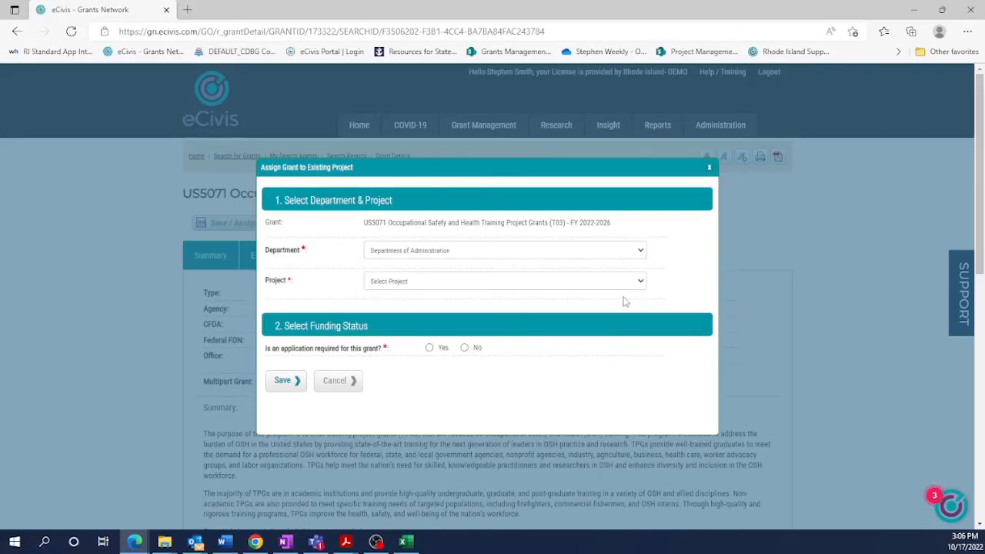
pyautogui.click(549, 288)
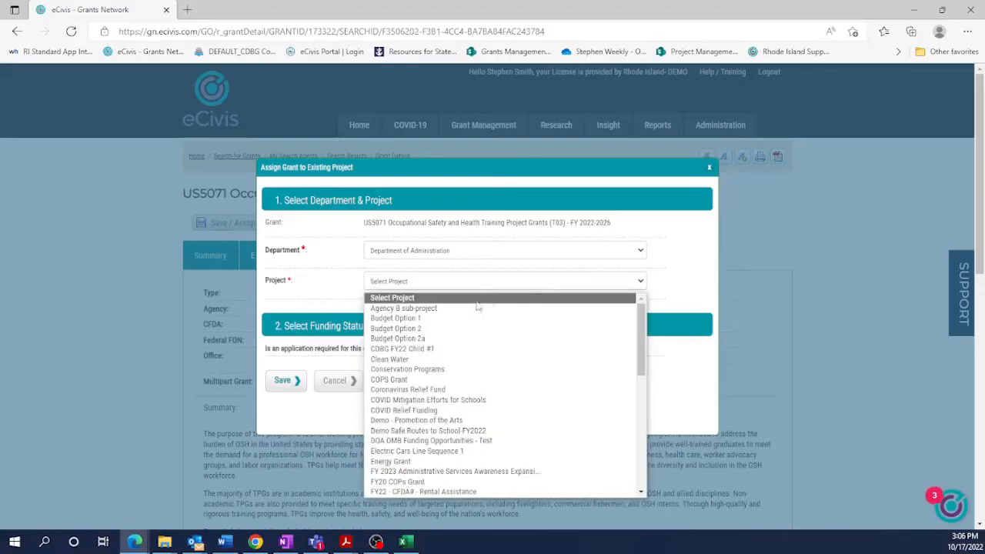
pyautogui.click(390, 359)
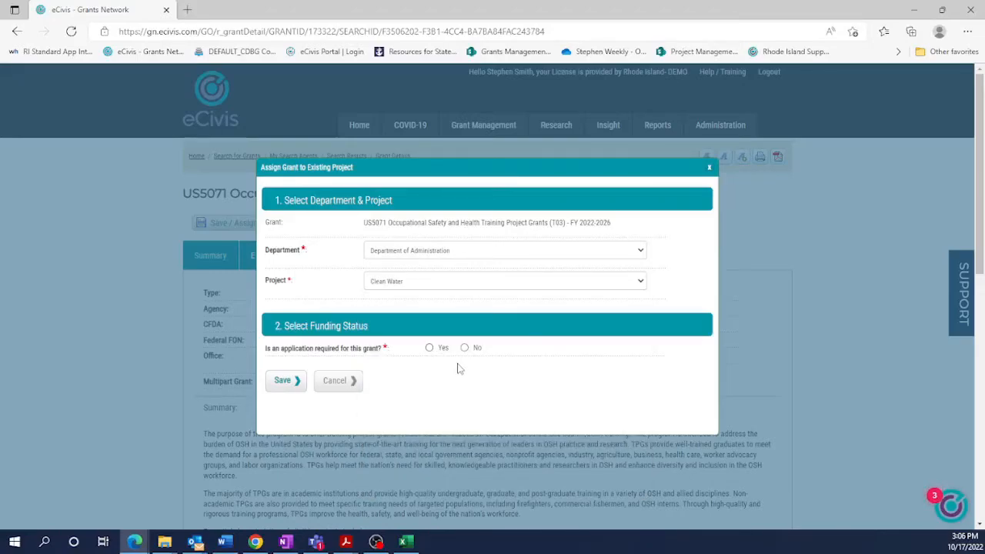
pyautogui.click(432, 351)
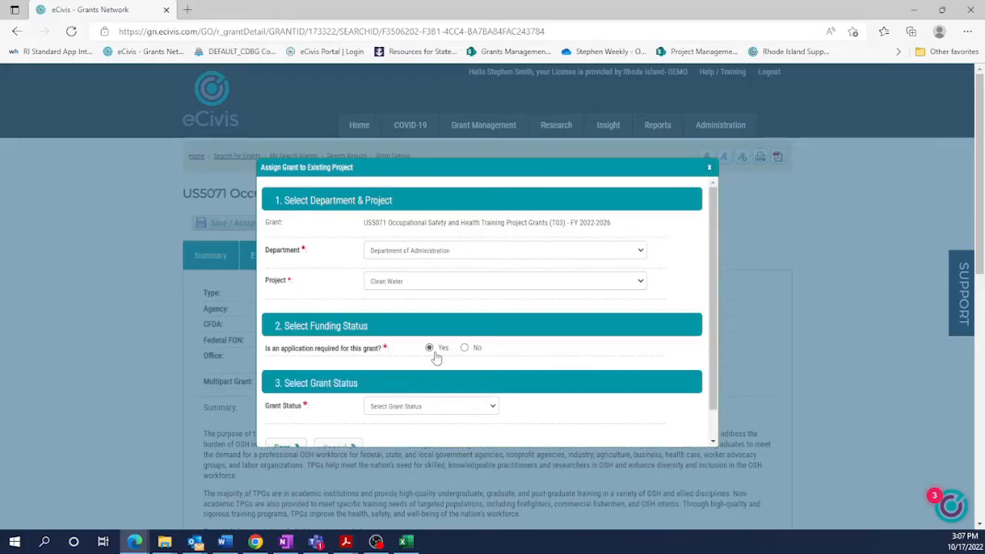
# - Compare the grant status options offered when an application is required and when it is not
pyautogui.scroll(-1, 480, 370)
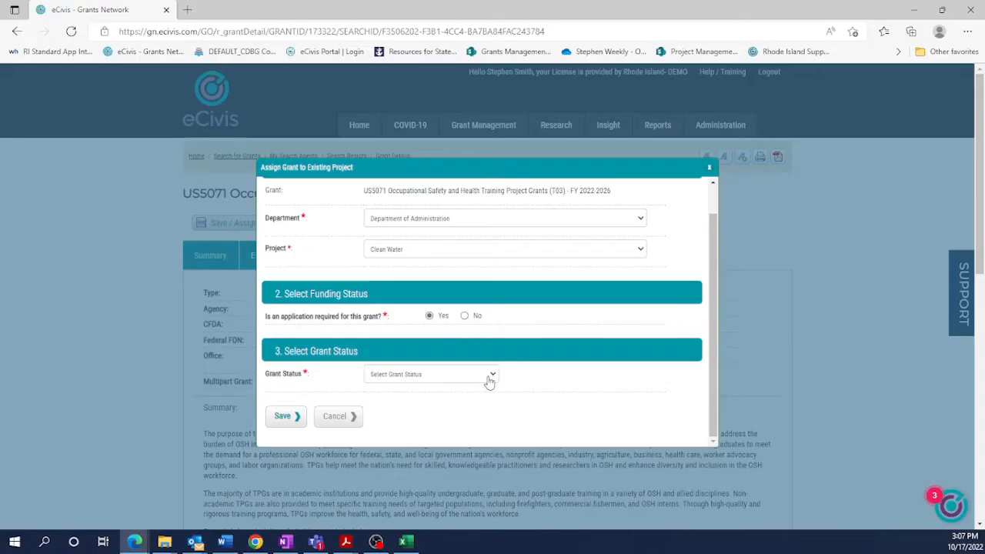
pyautogui.click(489, 377)
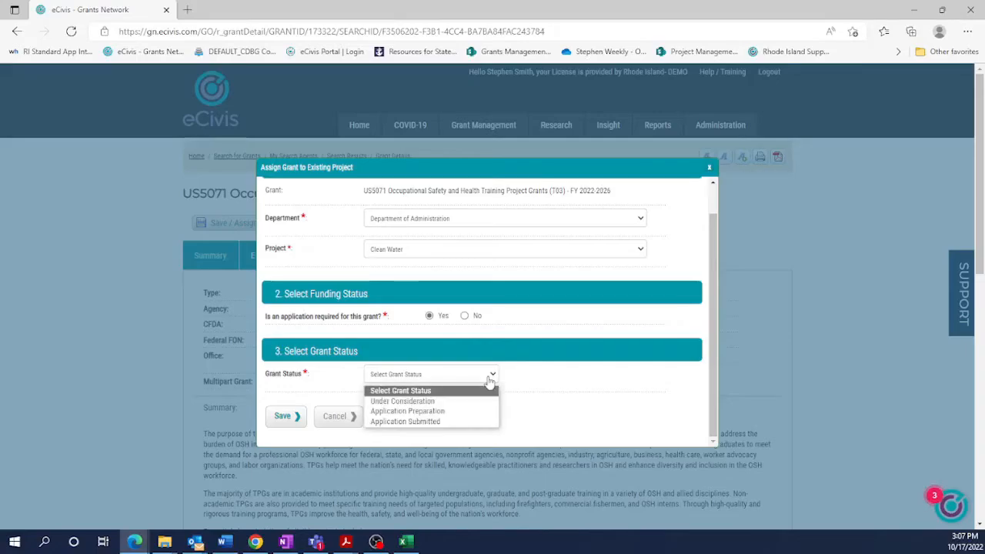
pyautogui.click(493, 340)
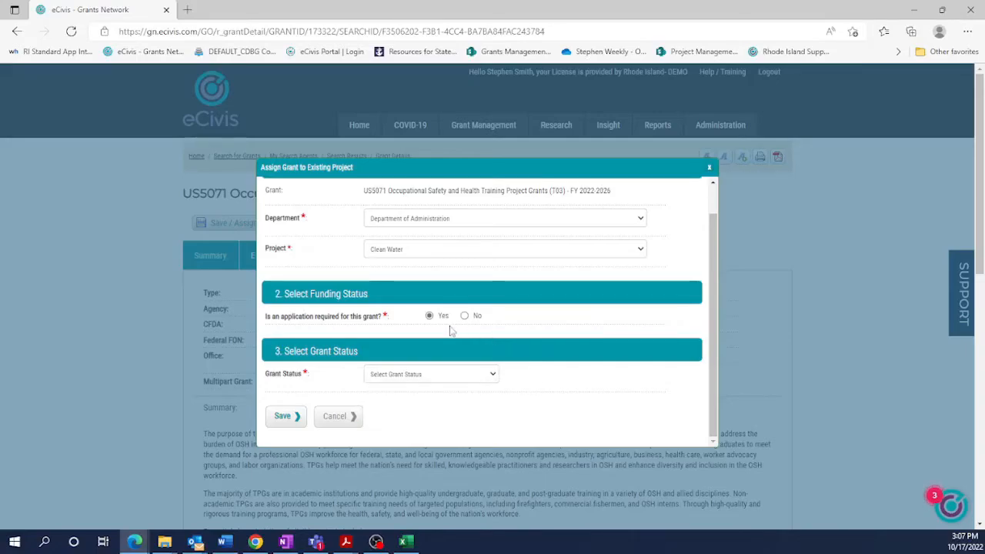
pyautogui.click(465, 316)
pyautogui.click(493, 386)
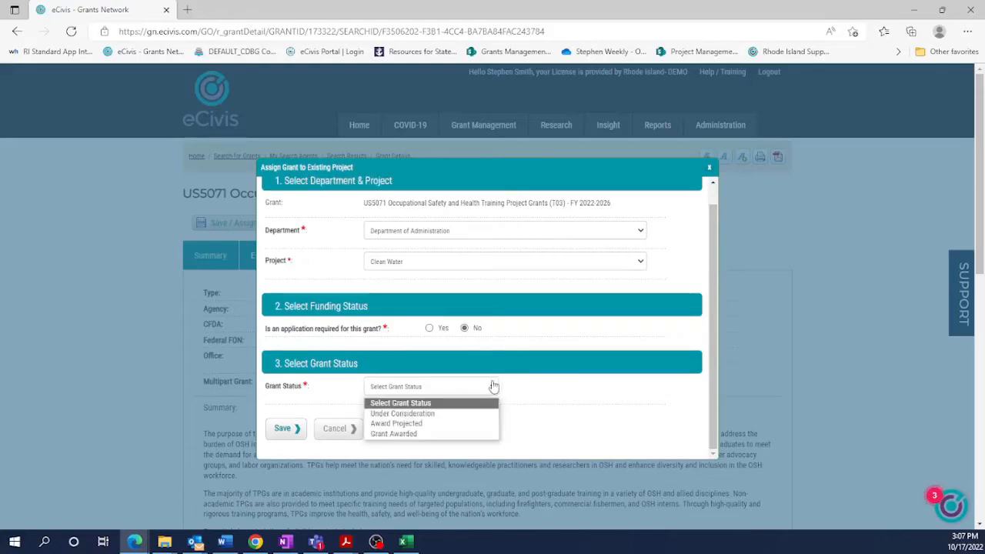
pyautogui.click(565, 394)
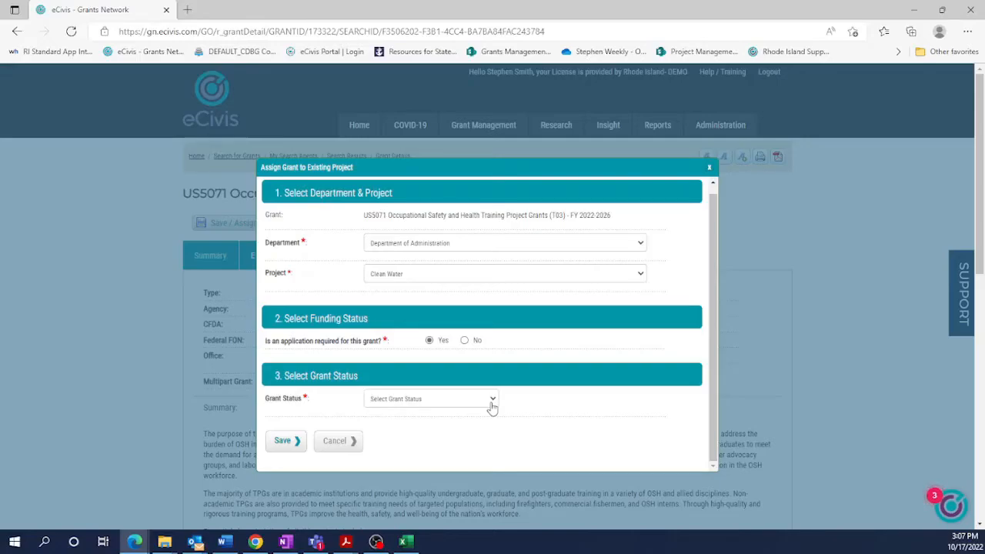
# - Set the grant status to Application Submitted with a submission date of 10/17/2022
pyautogui.click(493, 403)
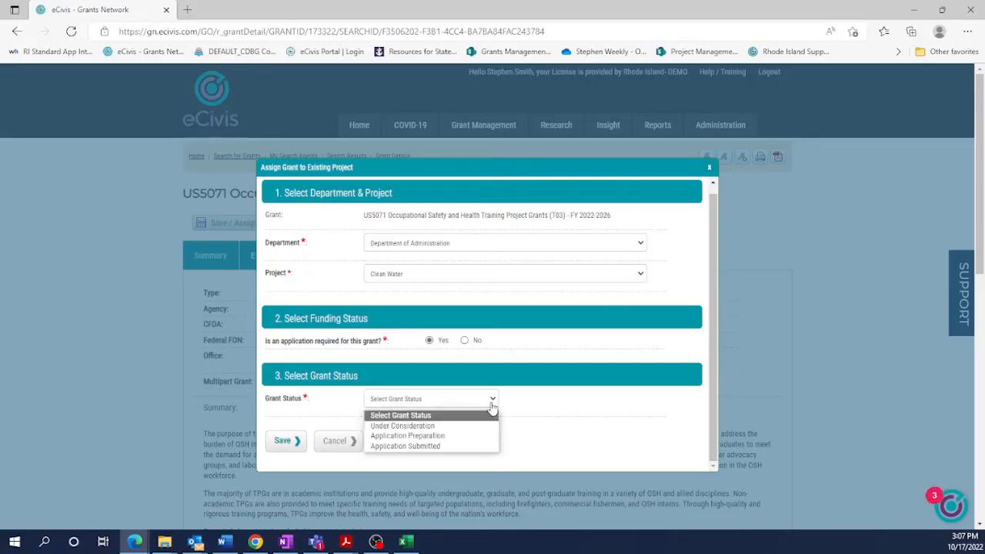
pyautogui.click(443, 441)
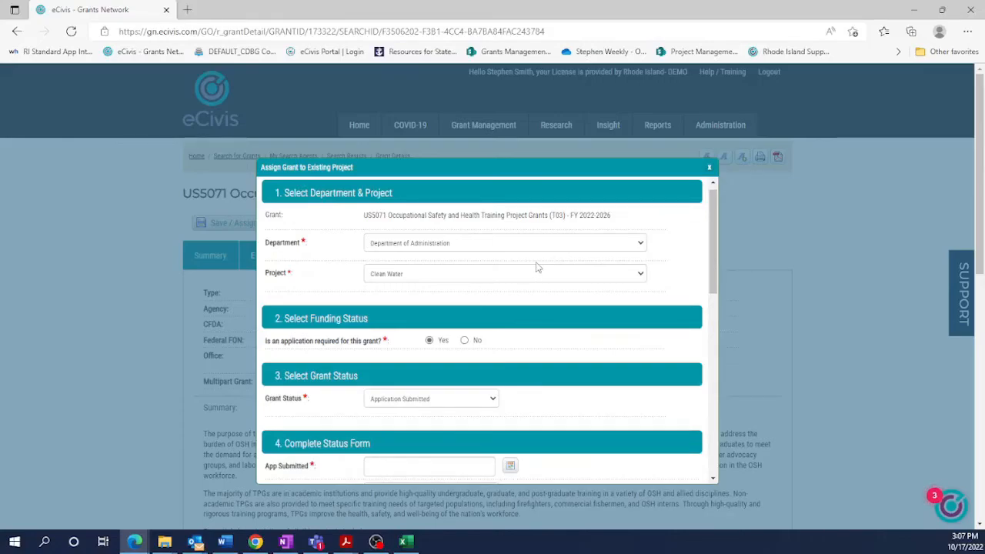
pyautogui.scroll(-1, 441, 322)
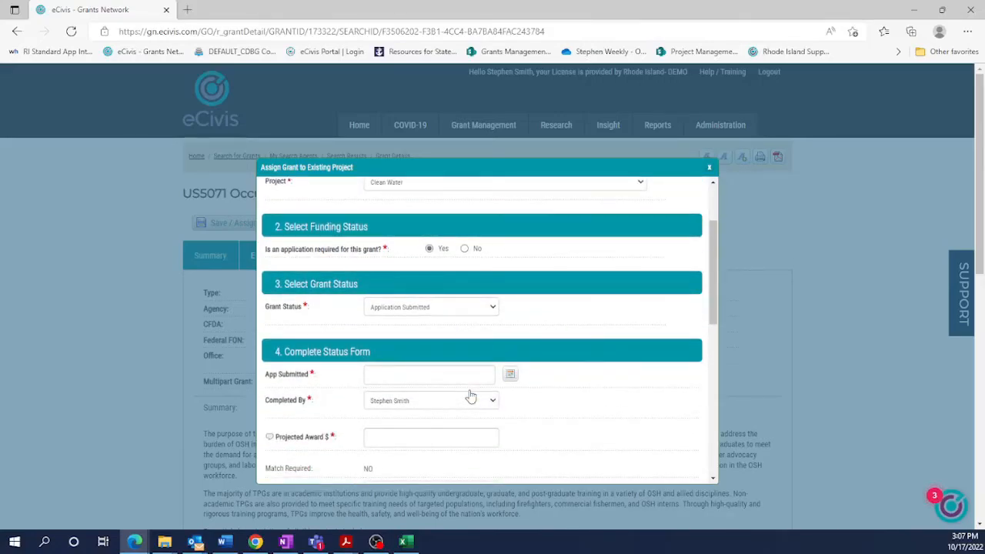
pyautogui.scroll(-1, 471, 396)
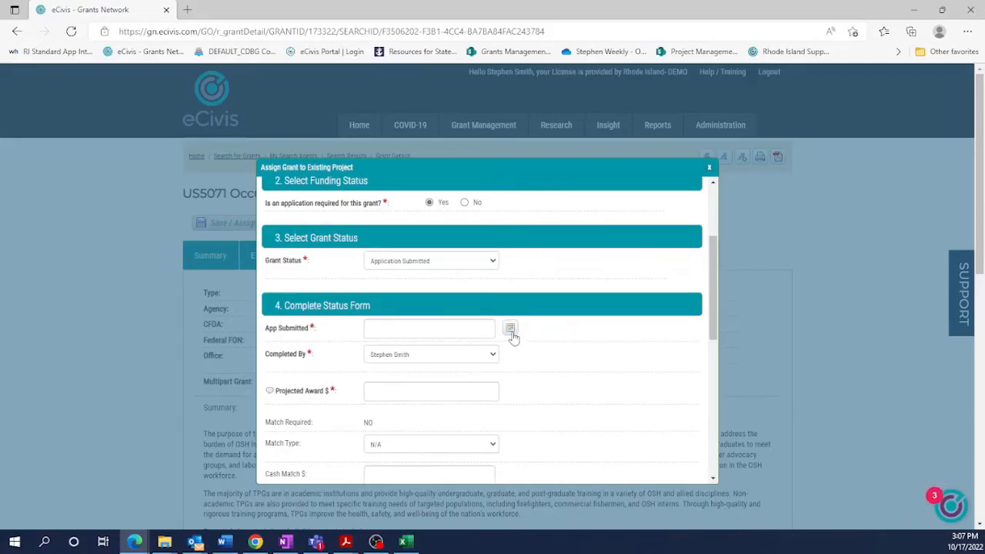
pyautogui.click(471, 329)
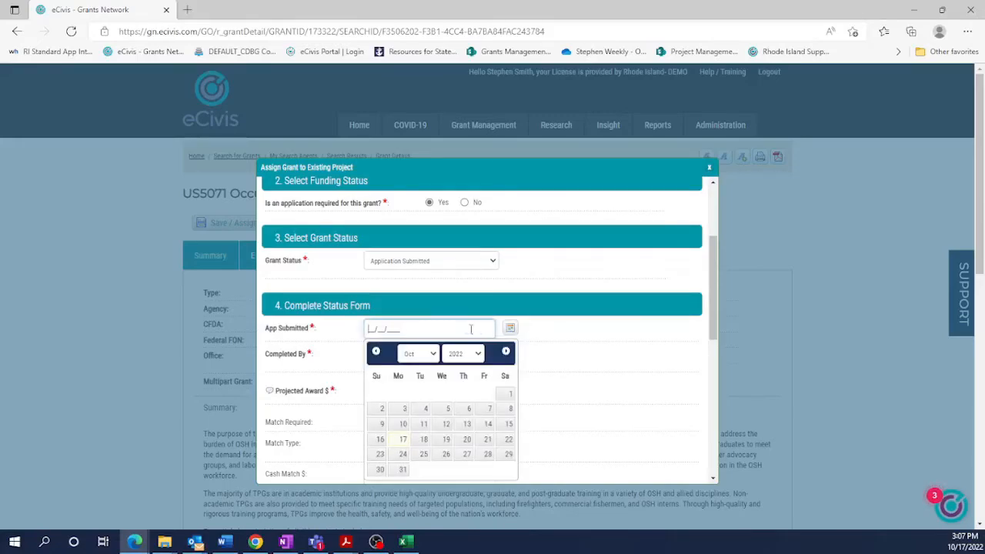
pyautogui.click(403, 439)
# - Set the projected award to $10,000.00 and save the grant's assignment to the project
pyautogui.click(407, 392)
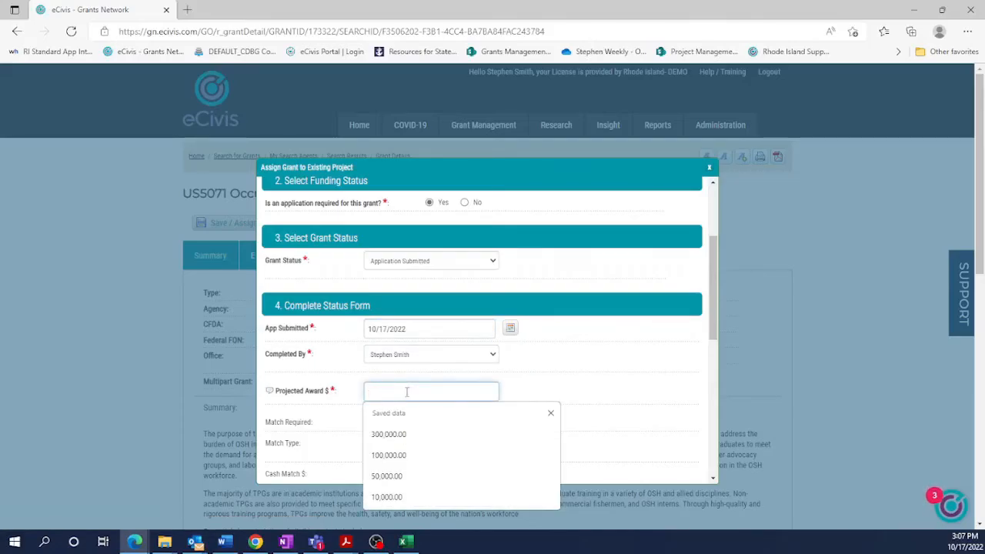
pyautogui.click(387, 497)
pyautogui.scroll(-2, 460, 392)
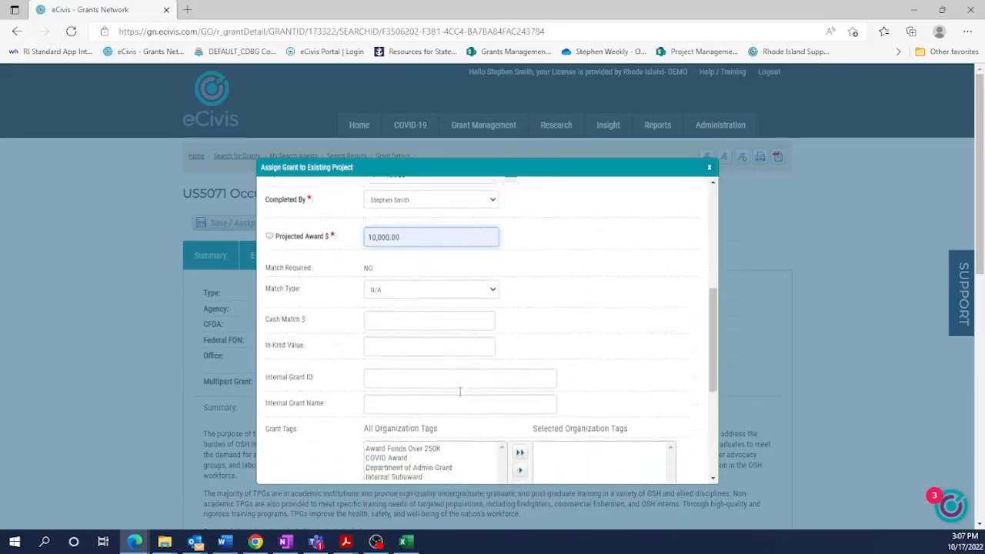
pyautogui.scroll(-8, 459, 391)
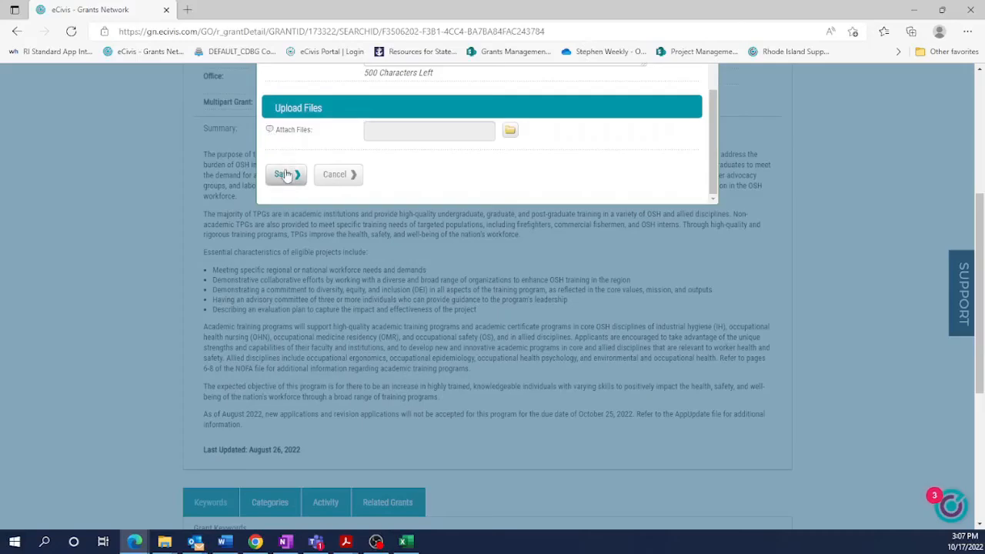
pyautogui.click(283, 175)
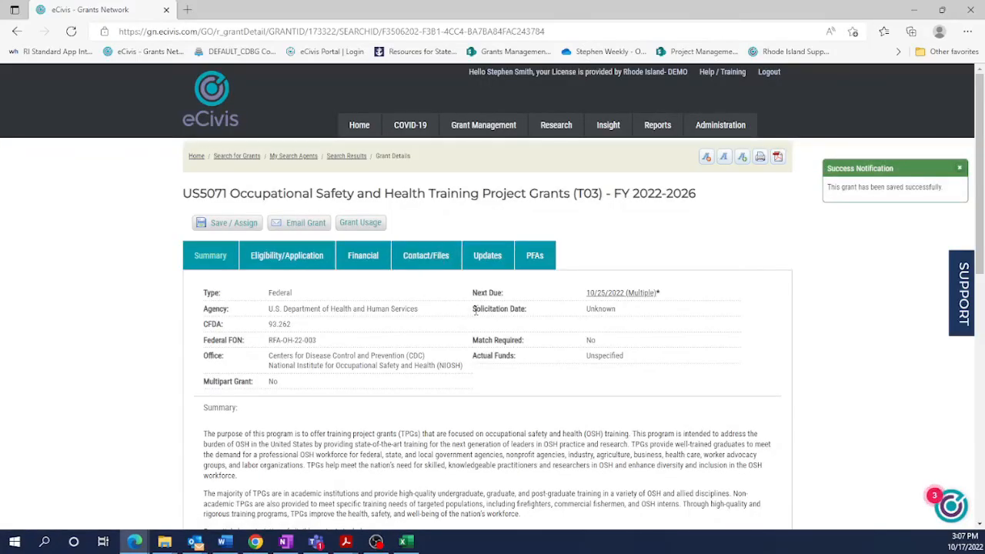